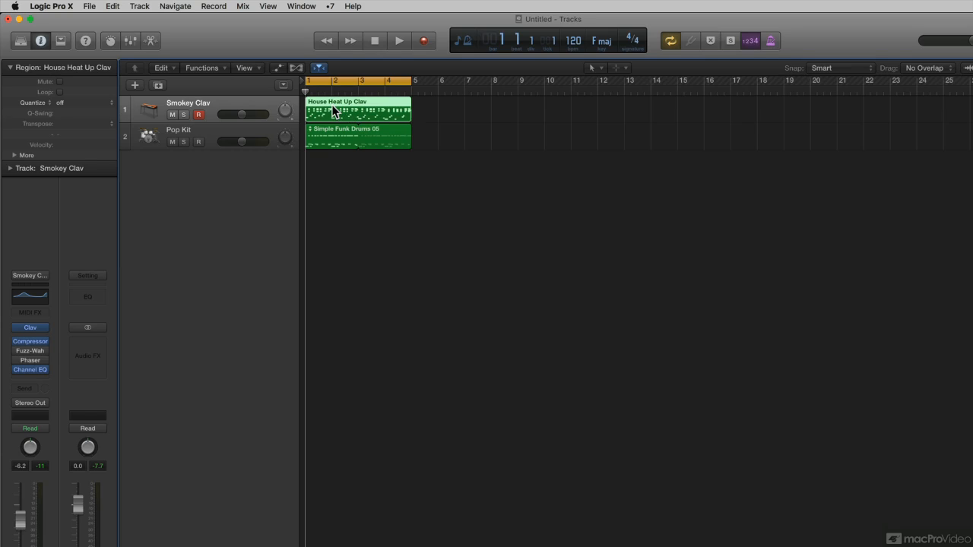
# Step: Open the editors for the House Heat Up Clav region, view its Score and switch to the Step Editor
pyautogui.press('e')
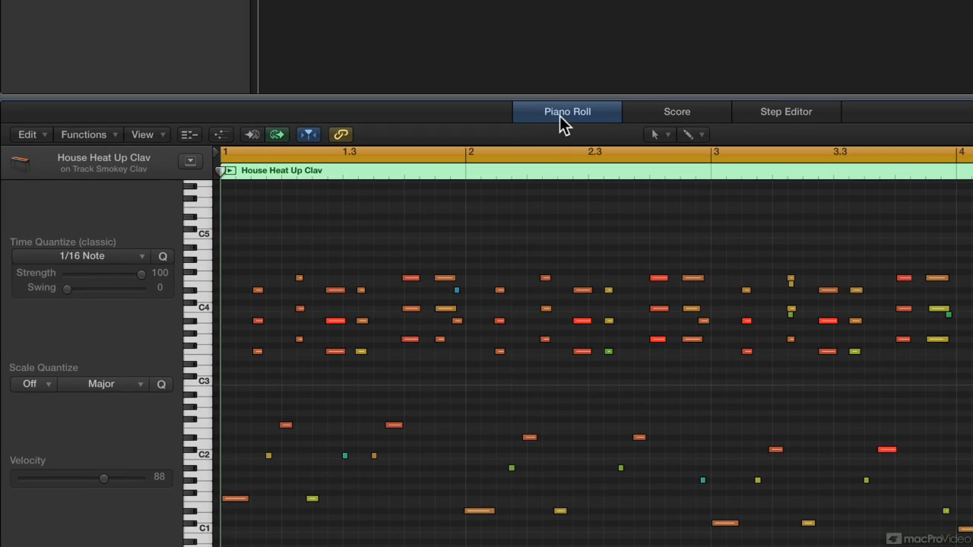
pyautogui.click(663, 111)
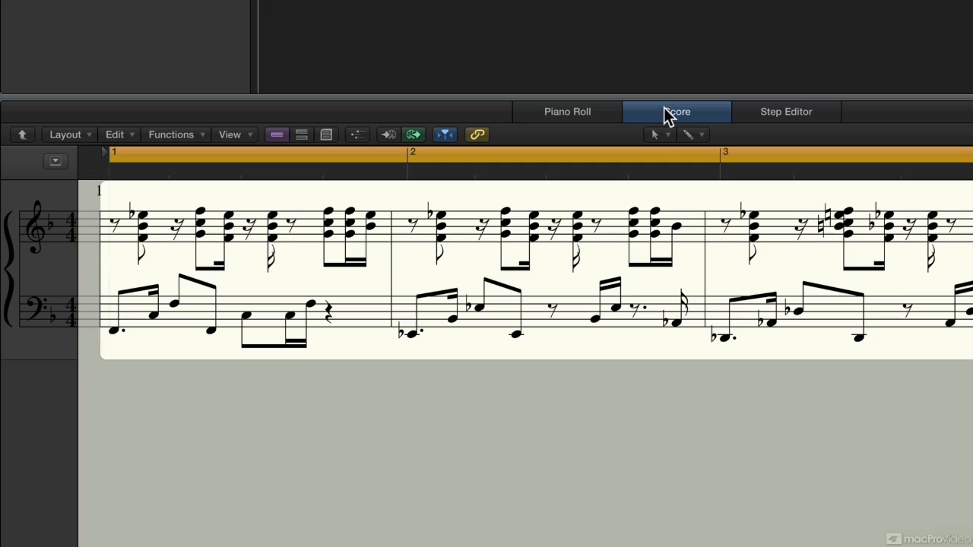
pyautogui.click(774, 114)
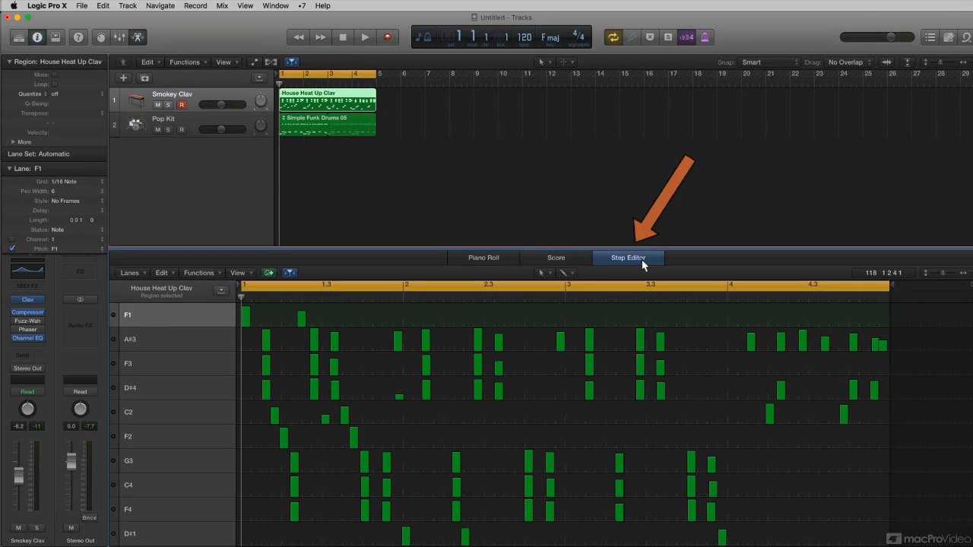
# Step: Detach the Step Editor into its own window and close that window again
pyautogui.moveTo(642, 259); pyautogui.dragTo(617, 131)
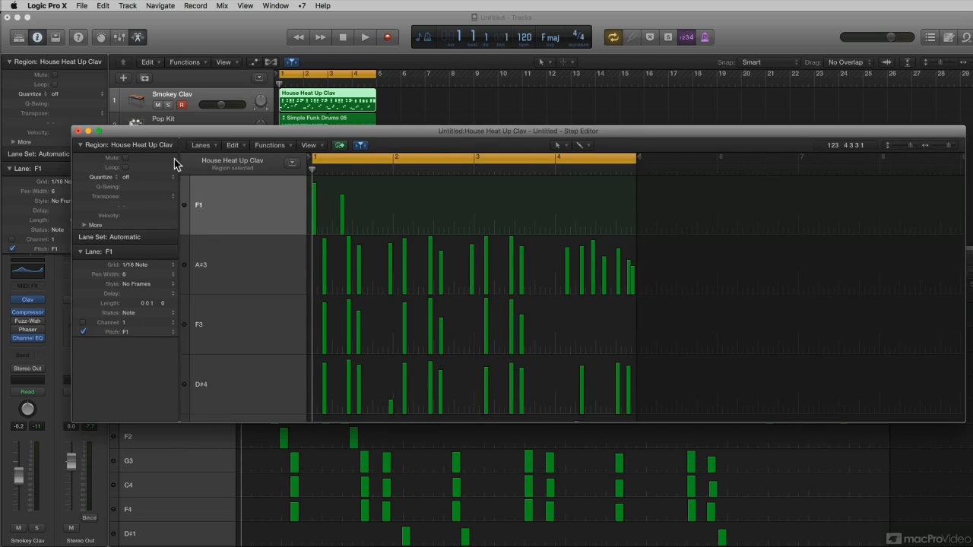
pyautogui.click(79, 131)
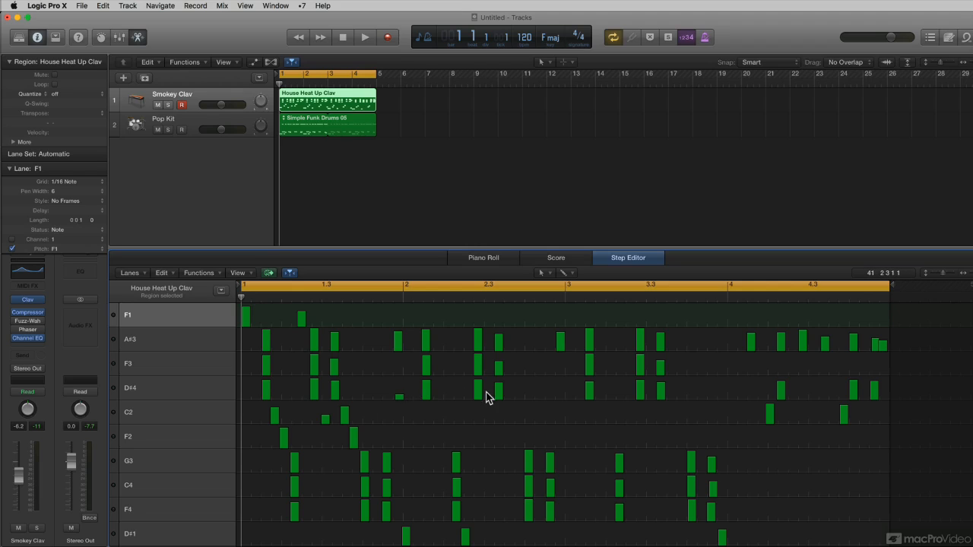
# Step: Audition individual steps in the F3 lane one at a time, ending on the first F3 step in bar 2
pyautogui.click(313, 369)
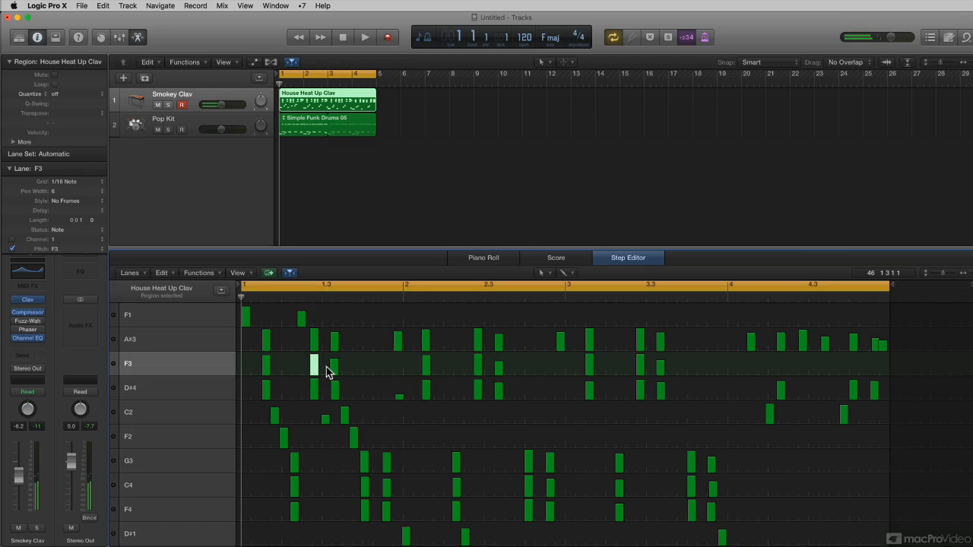
pyautogui.click(333, 365)
pyautogui.press('Left')
pyautogui.press('Left')
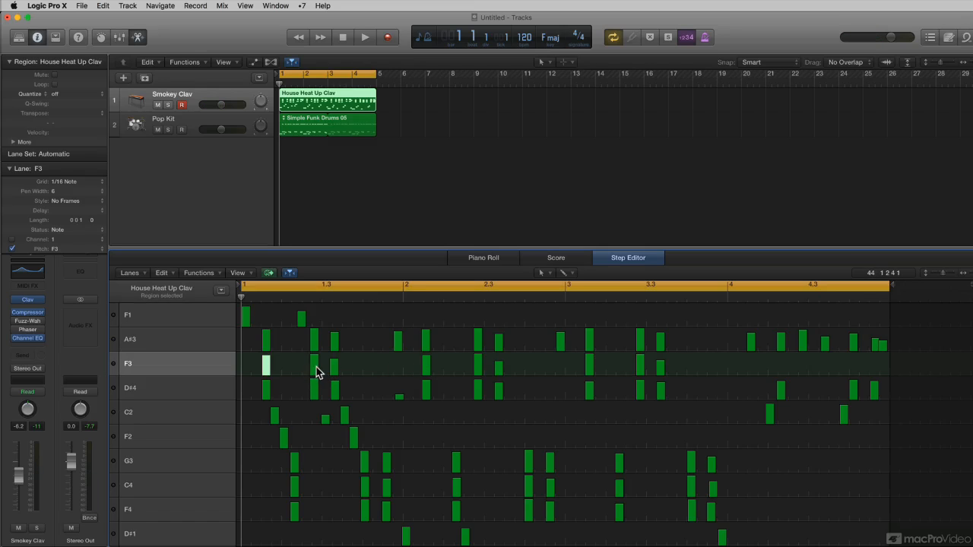
pyautogui.click(315, 371)
pyautogui.click(335, 371)
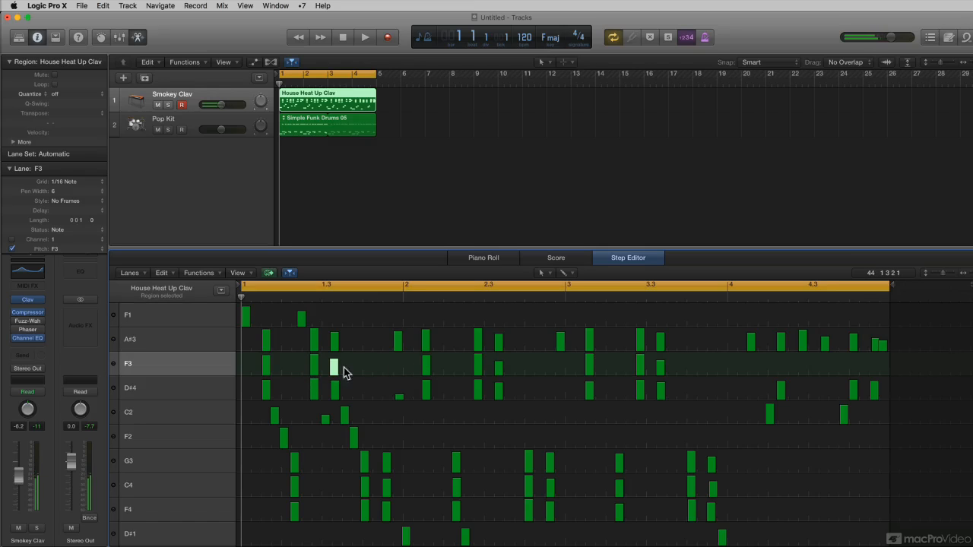
pyautogui.click(425, 369)
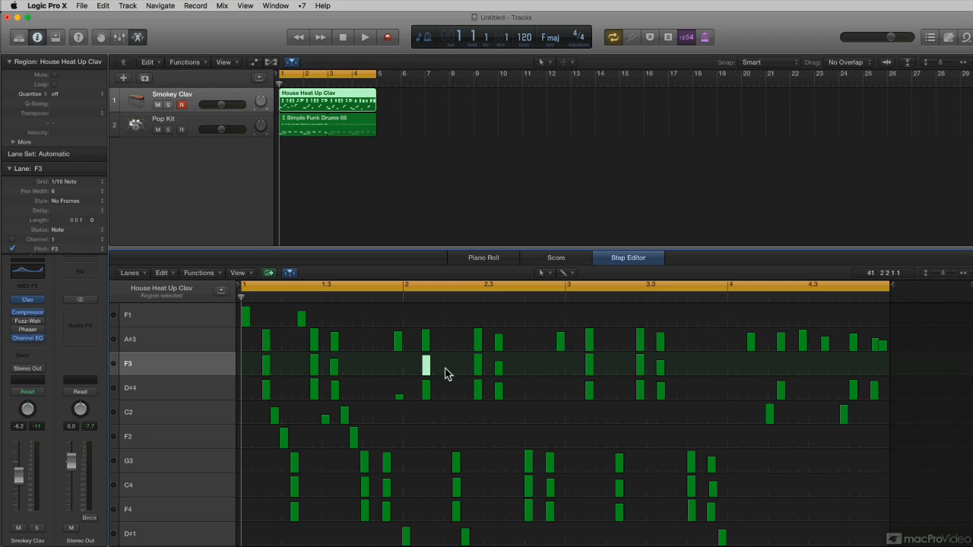
# Step: Select all steps in the F1 lane, those in the A♯3 lane, and those in F1 again
pyautogui.click(199, 325)
pyautogui.click(199, 339)
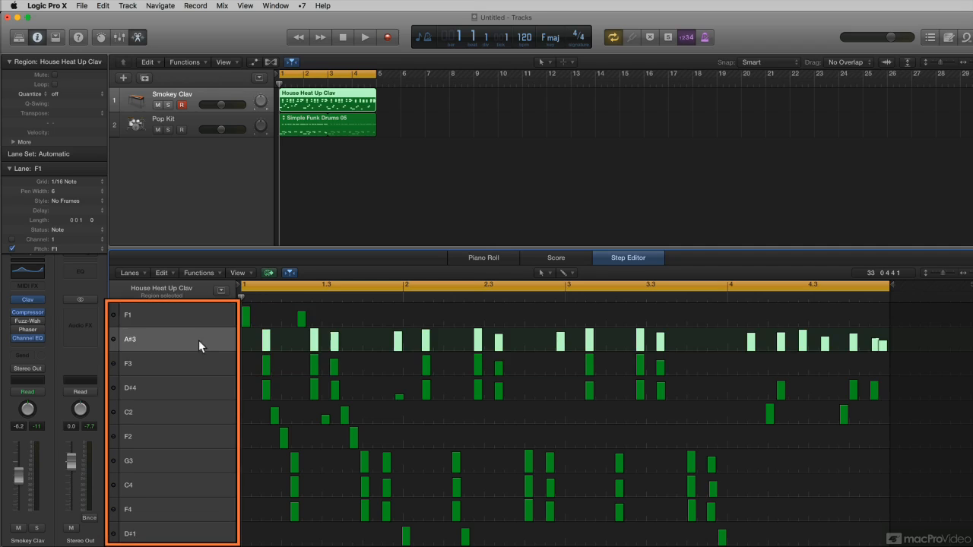
pyautogui.click(198, 322)
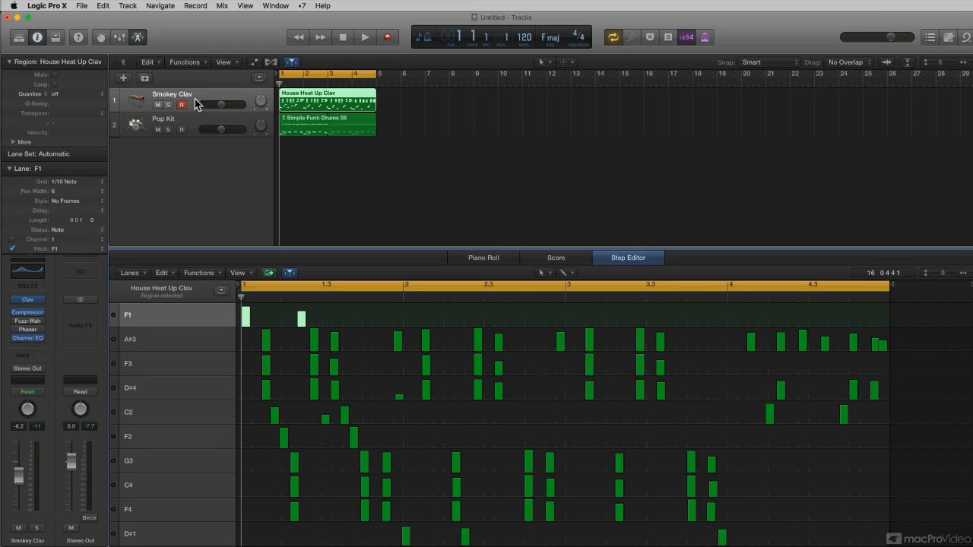
# Step: Show the Pop Kit track's lanes in the Step Editor and return to the Smokey Clav track
pyautogui.click(195, 118)
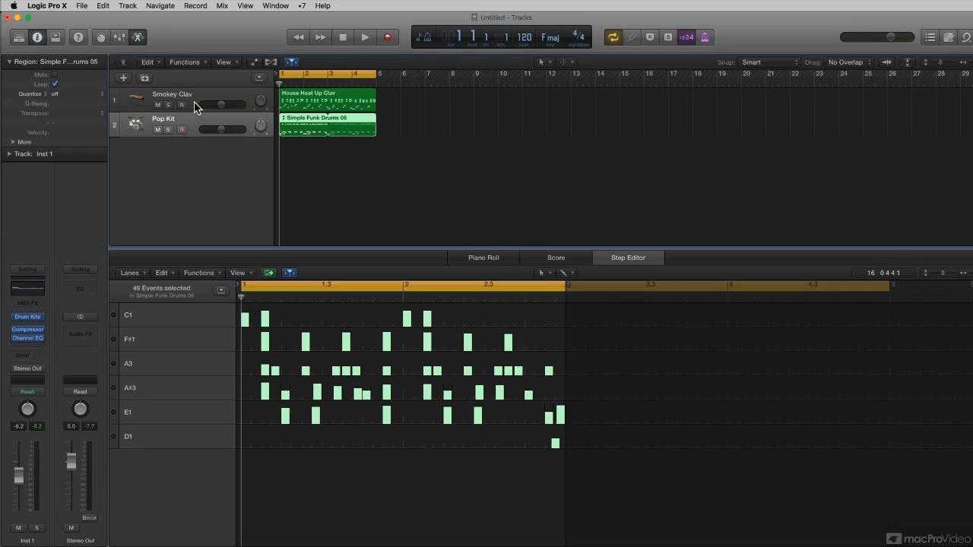
pyautogui.click(195, 106)
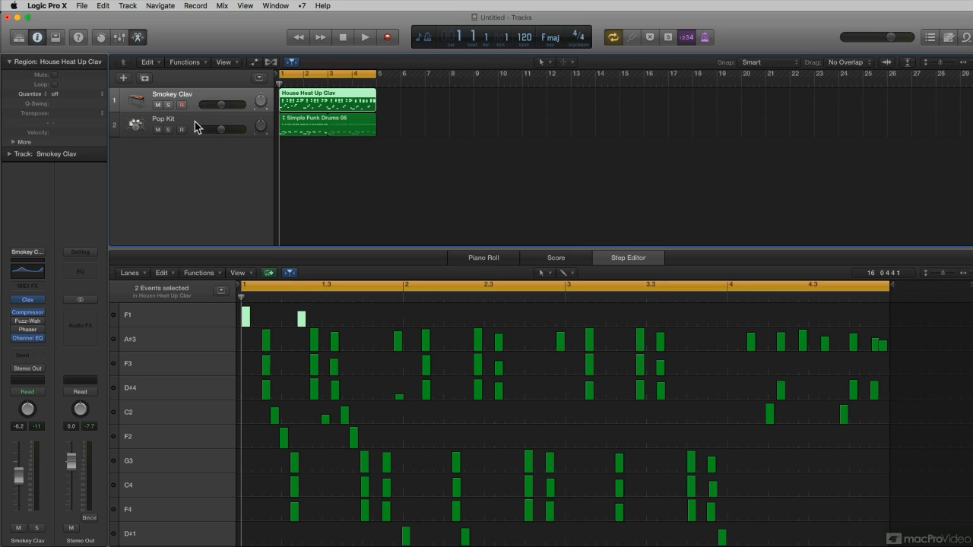
# Step: Select the F1, A♯3 and F3 lanes in turn and look through the remaining note lanes of the clav region
pyautogui.click(182, 324)
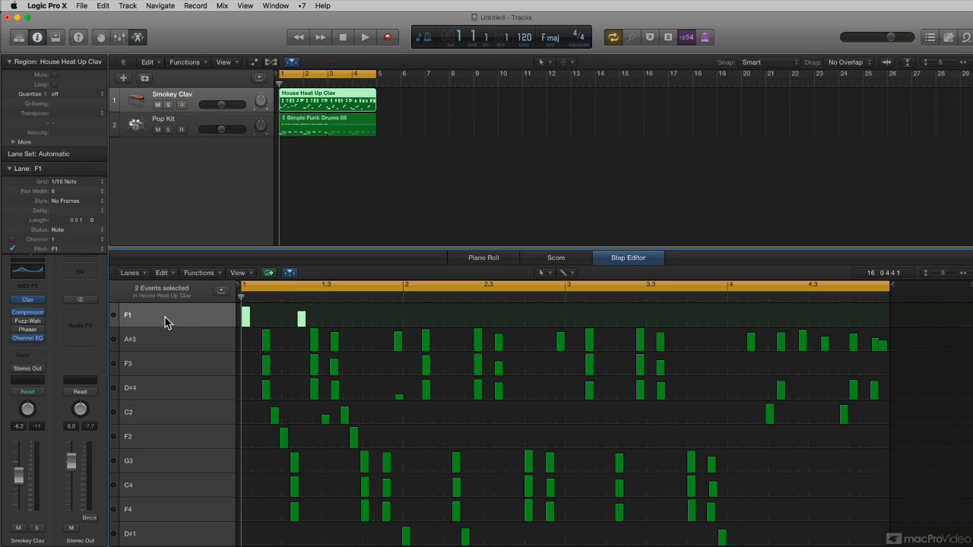
pyautogui.click(168, 344)
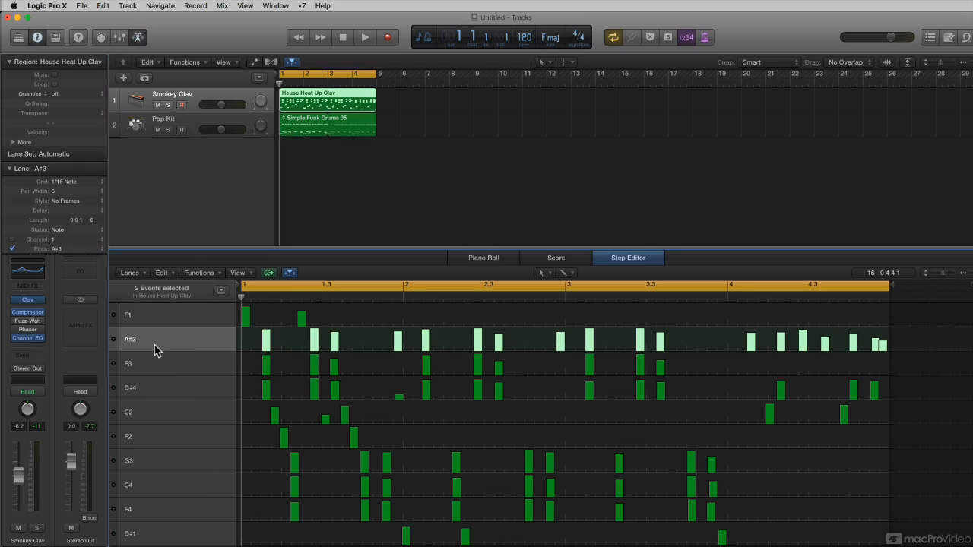
pyautogui.click(157, 368)
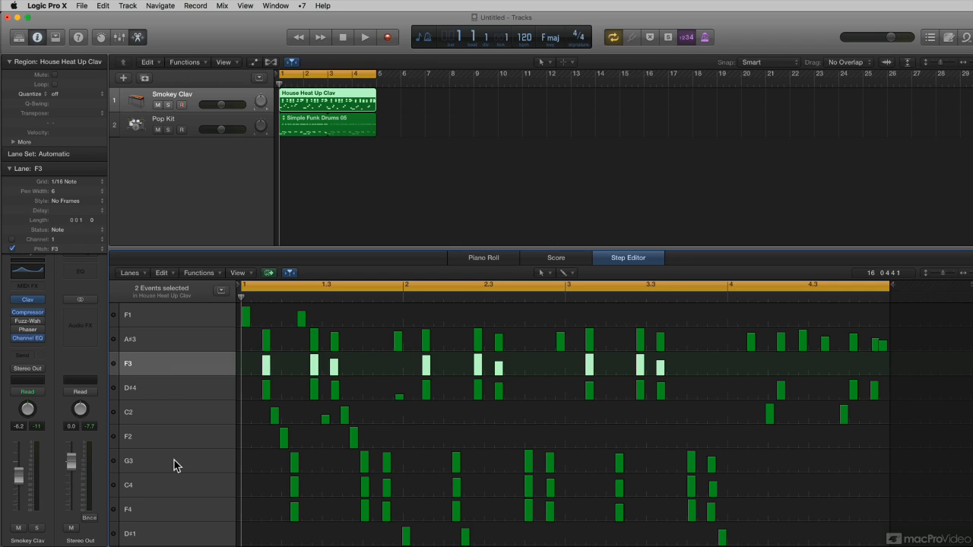
pyautogui.scroll(-5, 174, 465)
pyautogui.scroll(-5, 173, 465)
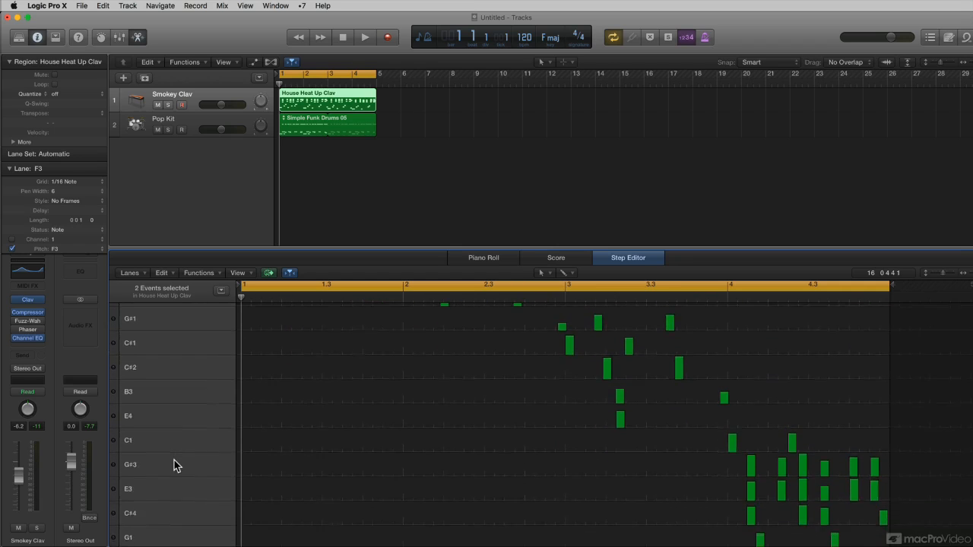
pyautogui.scroll(2, 174, 465)
pyautogui.scroll(9, 174, 460)
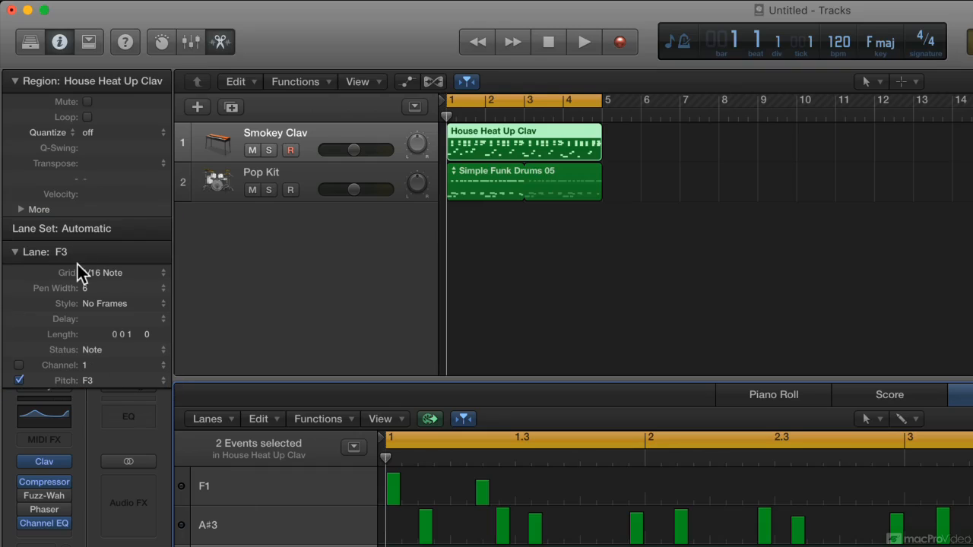
# Step: Hide and show the Inspector several times, leaving it displayed
pyautogui.click(60, 42)
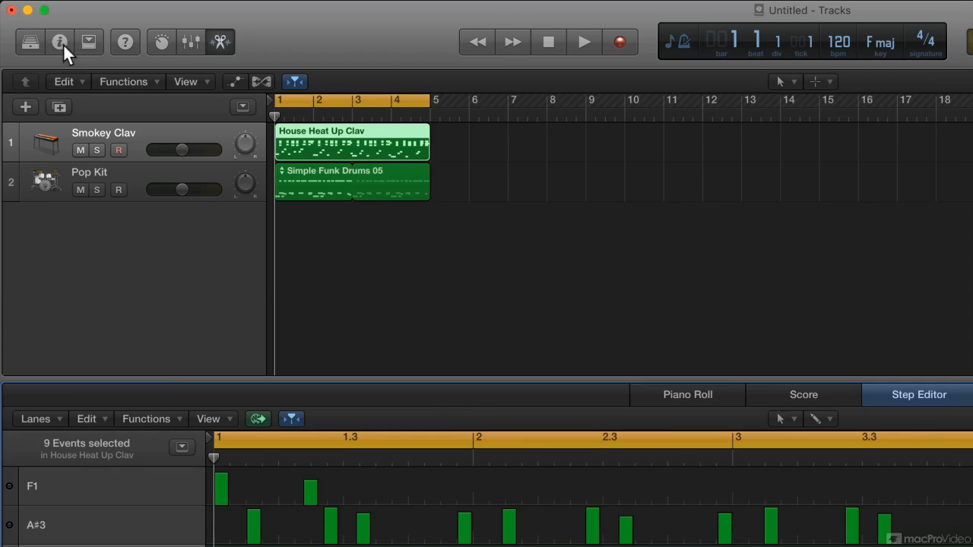
pyautogui.click(60, 42)
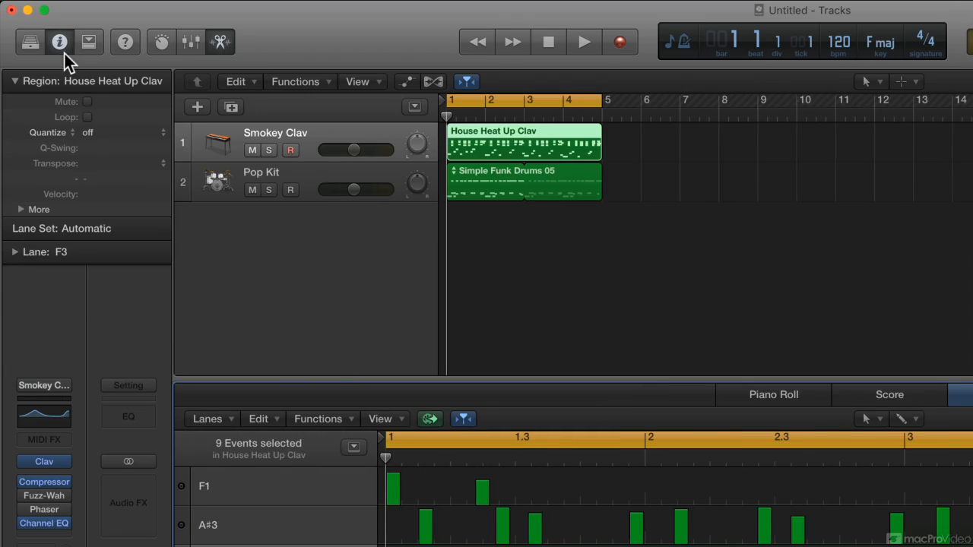
pyautogui.click(61, 43)
pyautogui.click(60, 41)
pyautogui.press('i')
pyautogui.press('i')
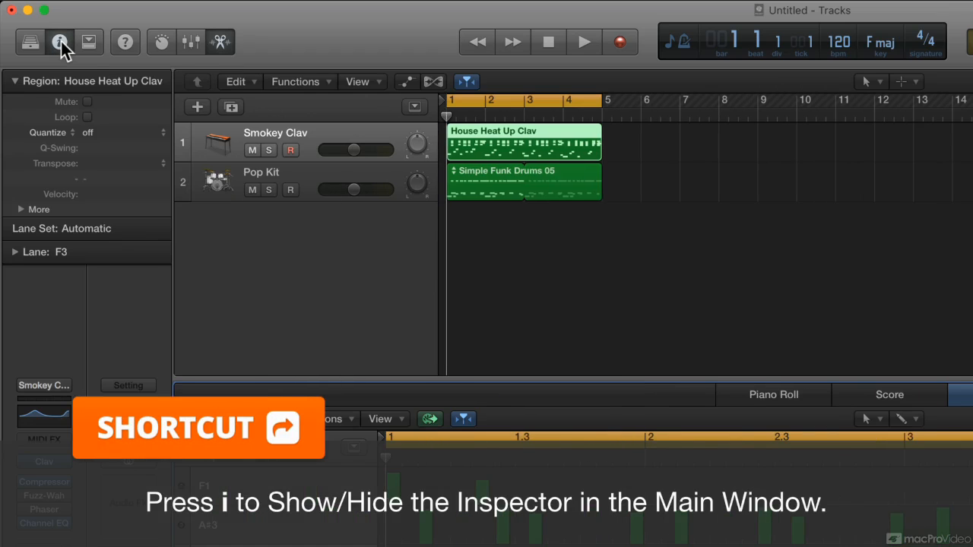
# Step: Expand the Lane parameters and open the F1 lane's name for editing, keeping the name F1
pyautogui.click(12, 251)
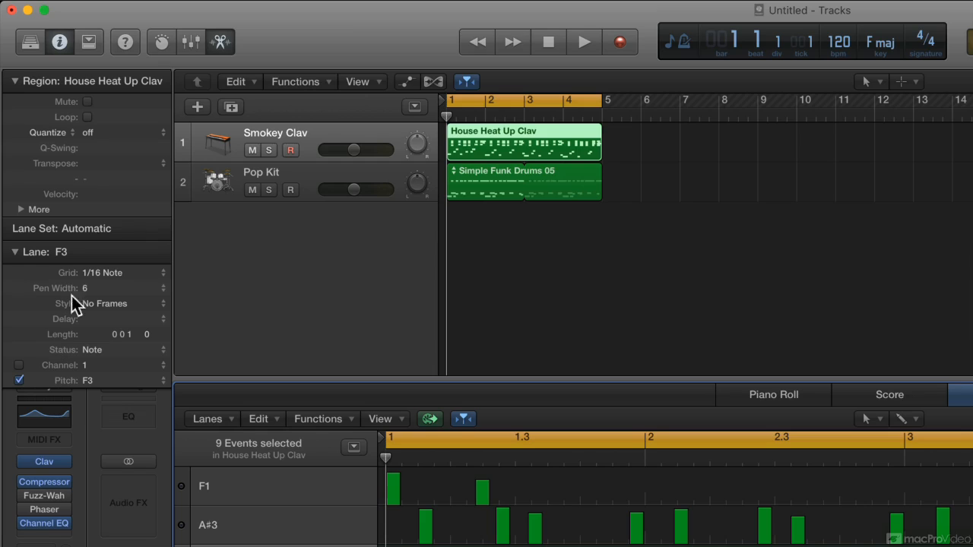
pyautogui.click(220, 486)
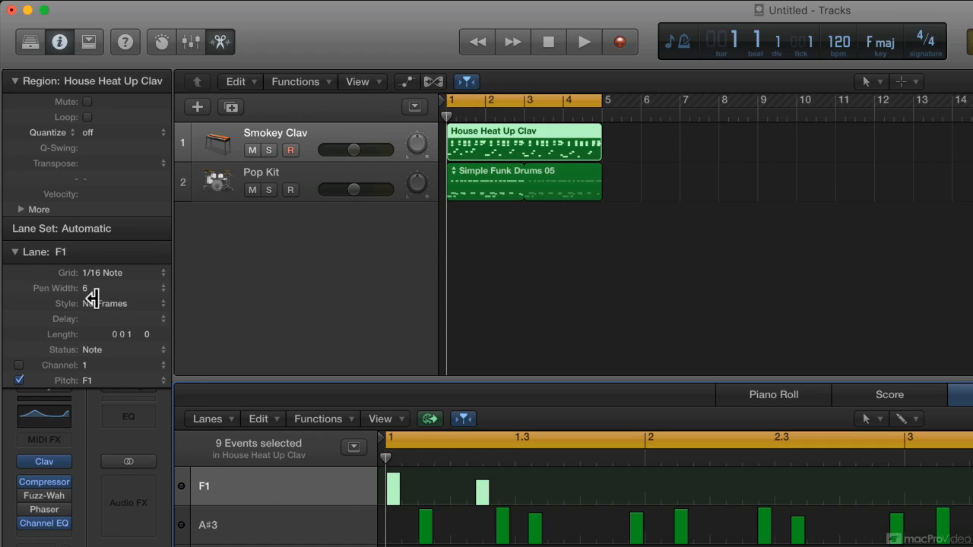
pyautogui.doubleClick(65, 253)
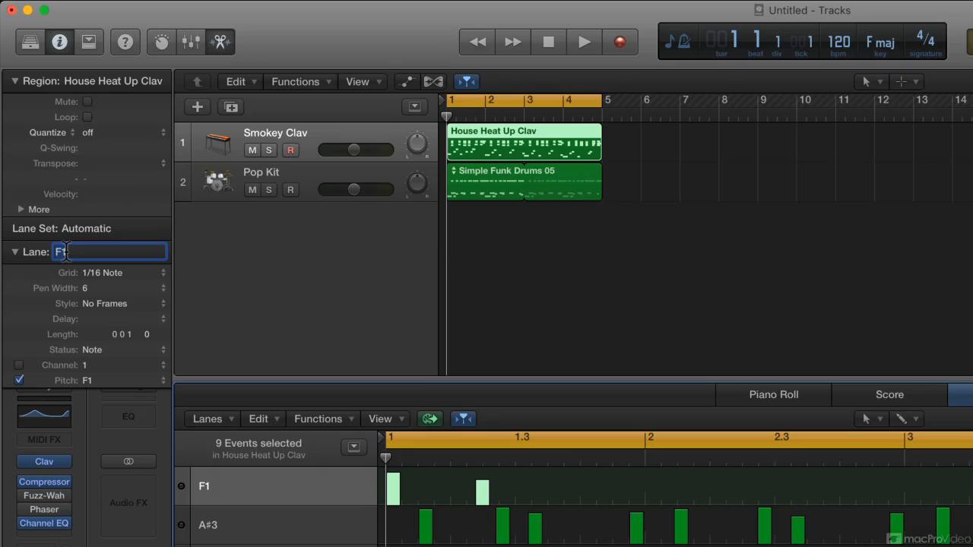
pyautogui.press('Right')
pyautogui.press('Return')
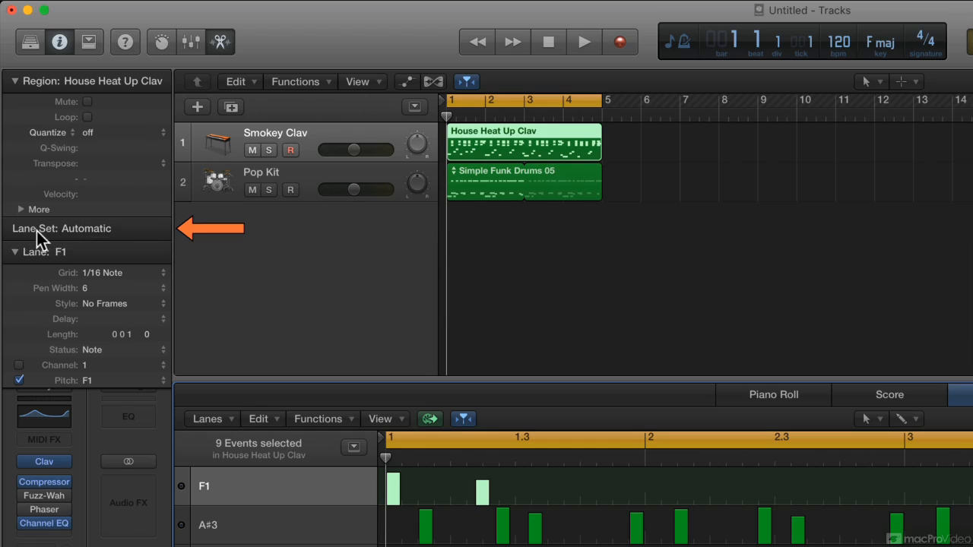
# Step: Look over the available lane set options without choosing one, and select the A♯3 and F3 lanes, ending on A♯3
pyautogui.click(157, 229)
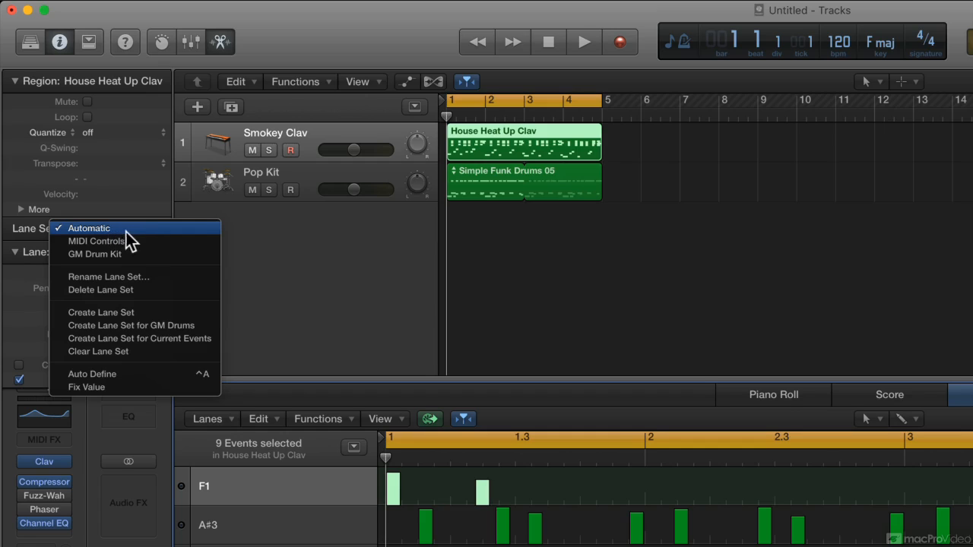
pyautogui.click(334, 252)
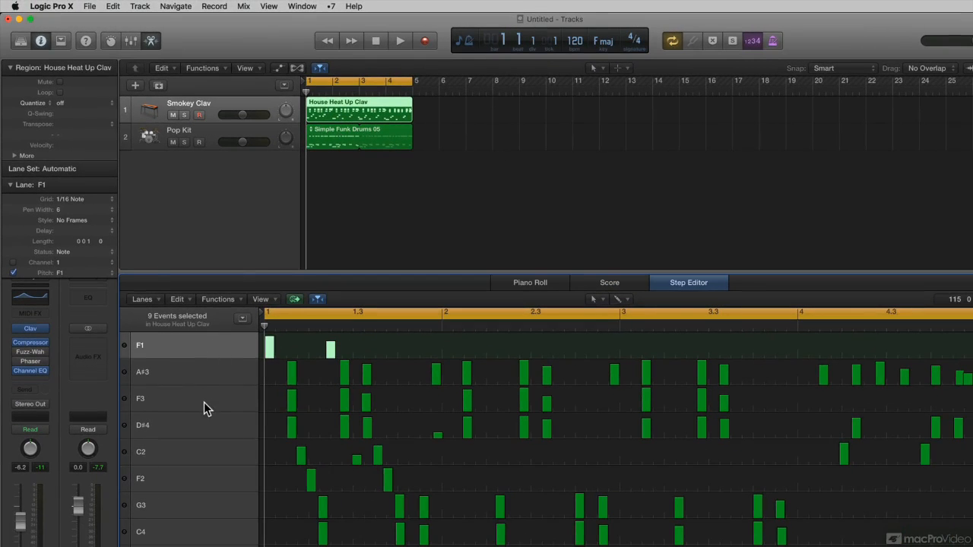
pyautogui.click(219, 367)
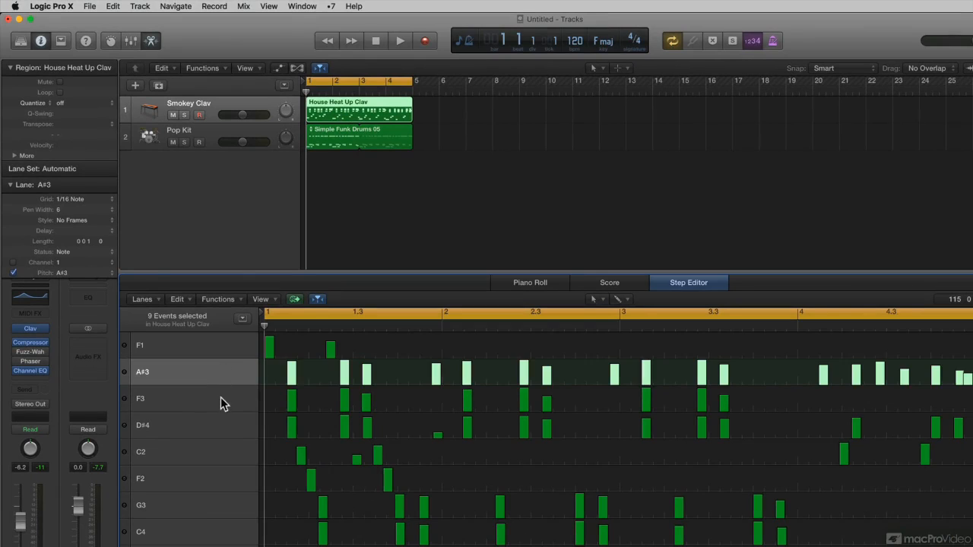
pyautogui.click(221, 400)
pyautogui.click(224, 371)
# Step: Change the Step Editor's lane set to MIDI Controls
pyautogui.click(79, 170)
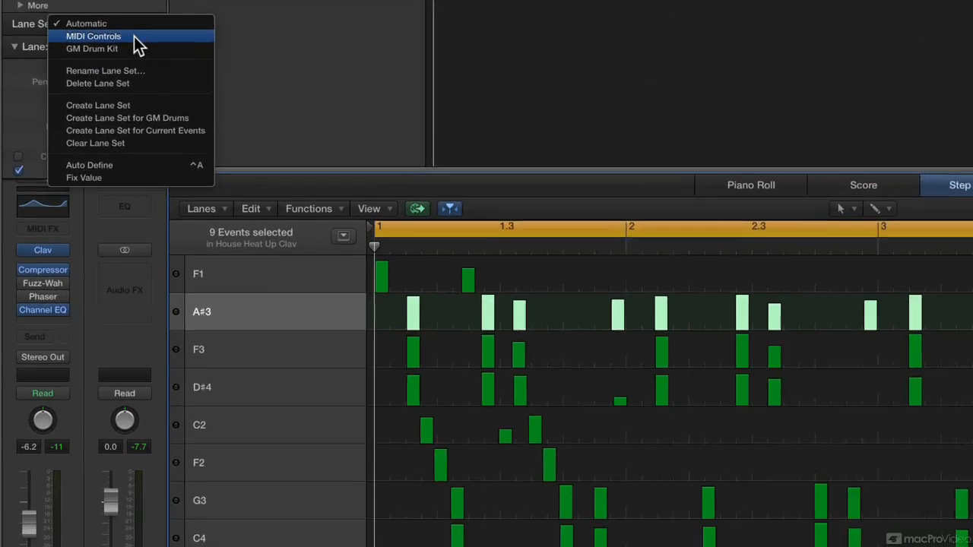
pyautogui.click(90, 179)
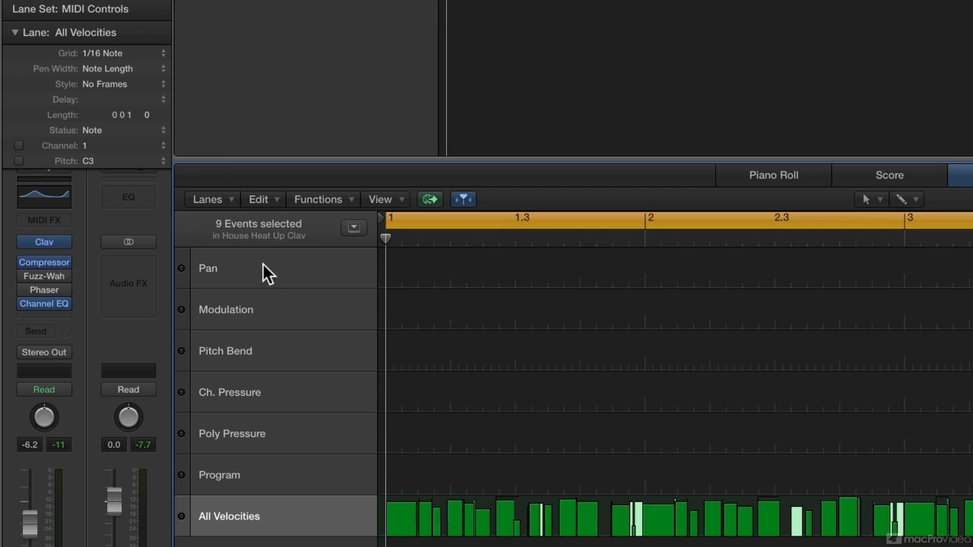
# Step: Inspect the Pan, Modulation, Pitch Bend, Ch. Pressure, Poly Pressure, Program and All Velocities lanes by selecting each in turn
pyautogui.click(263, 270)
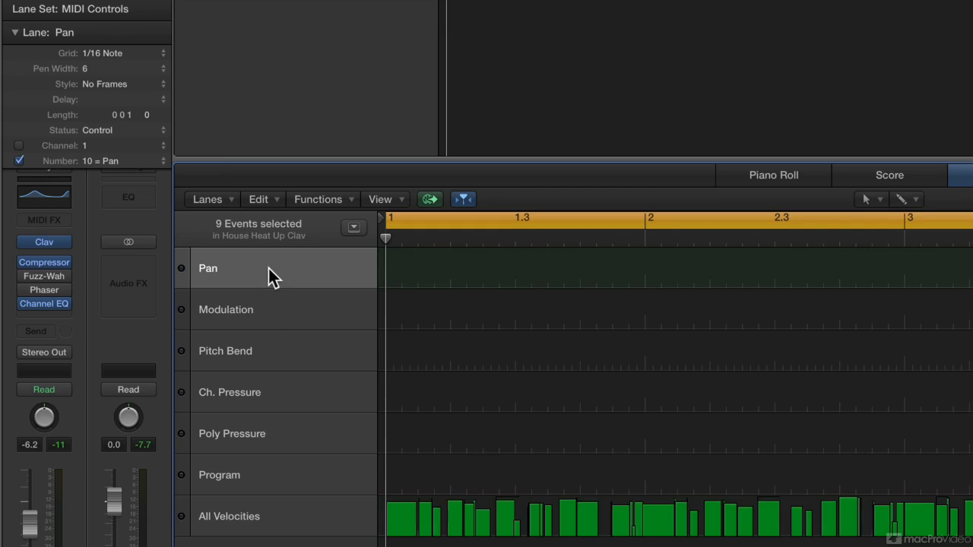
pyautogui.click(274, 308)
pyautogui.click(282, 356)
pyautogui.click(287, 390)
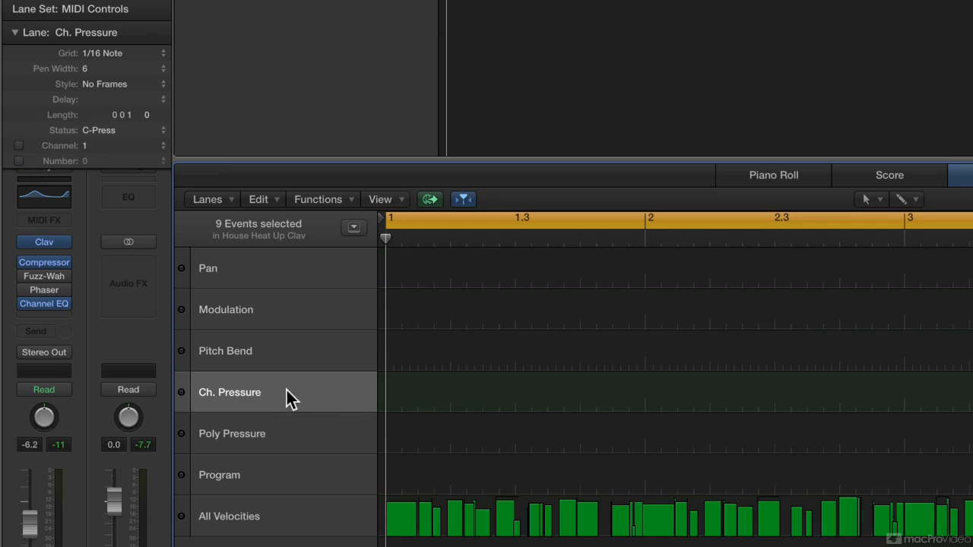
pyautogui.click(301, 444)
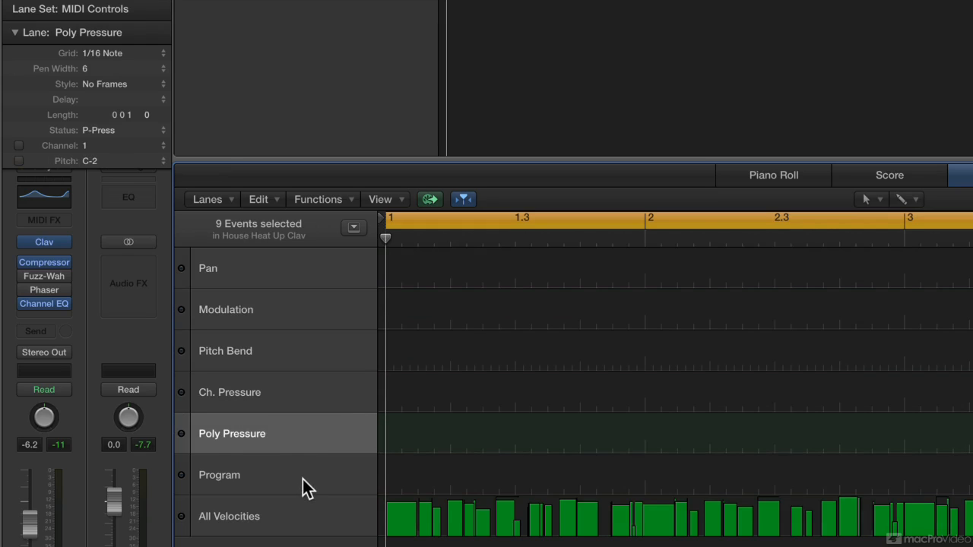
pyautogui.click(302, 486)
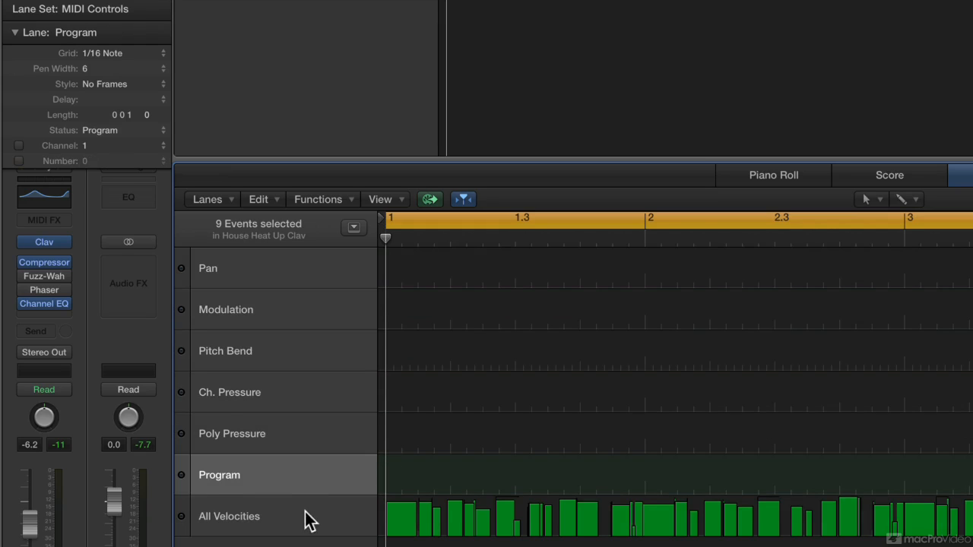
pyautogui.click(305, 517)
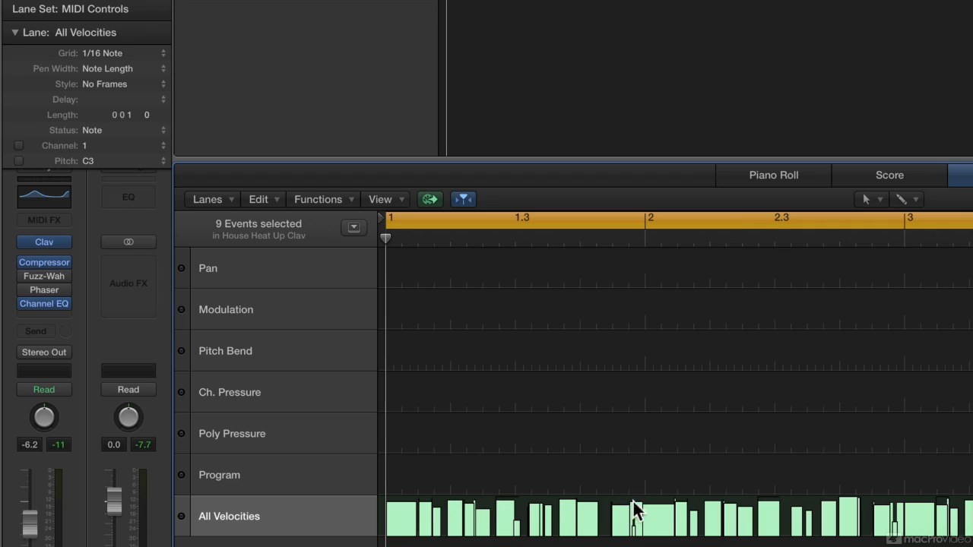
# Step: Change the Step Editor's lane set to GM Drum Kit and look through its drum and percussion lanes
pyautogui.click(148, 17)
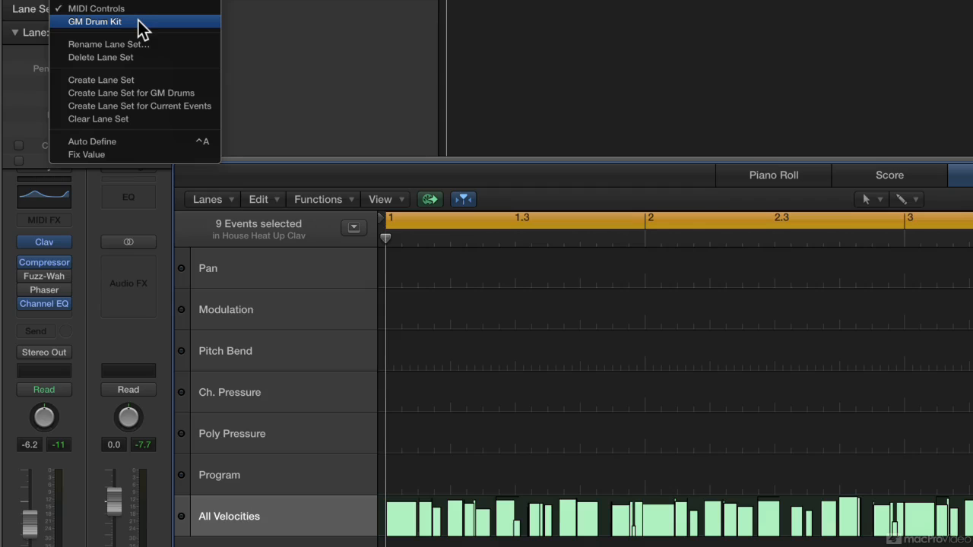
pyautogui.click(135, 21)
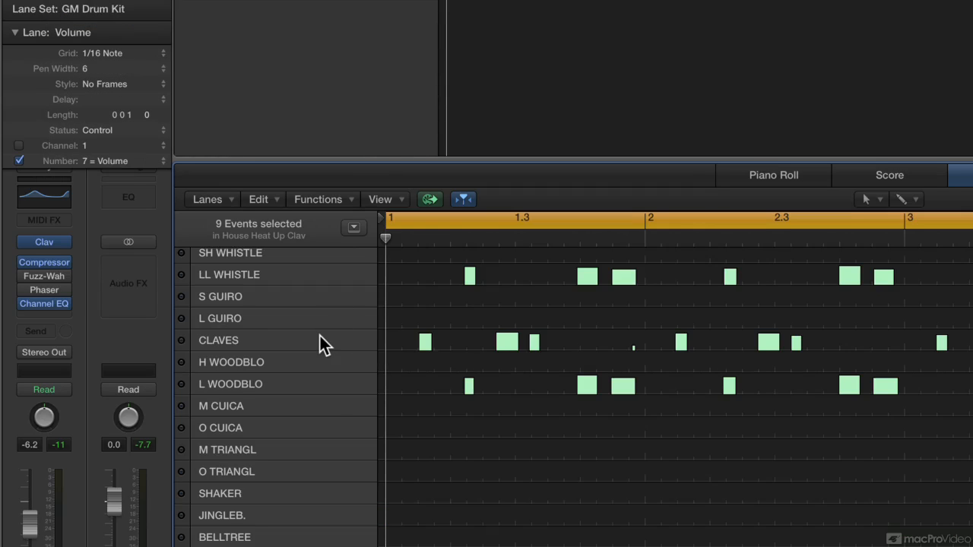
pyautogui.scroll(15, 320, 336)
pyautogui.scroll(-15, 320, 336)
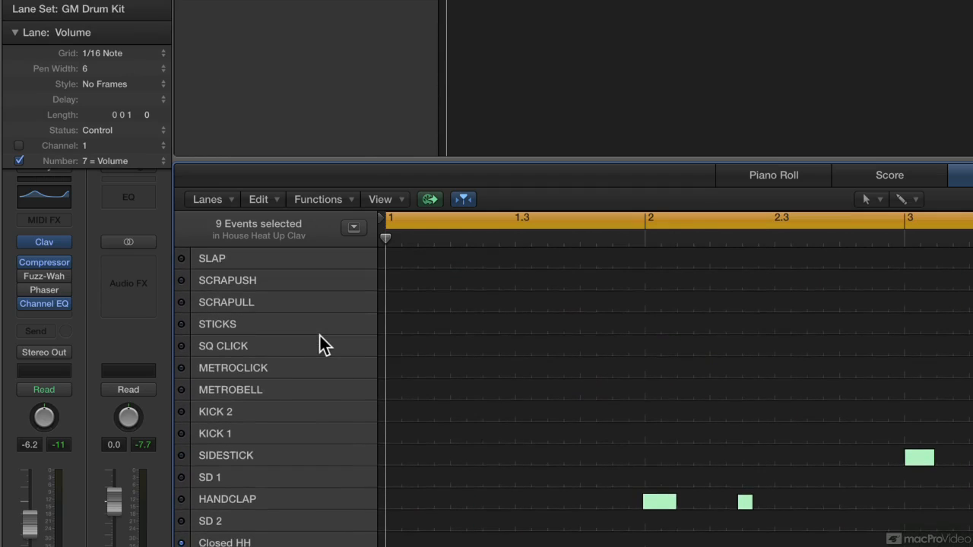
pyautogui.scroll(-2, 320, 336)
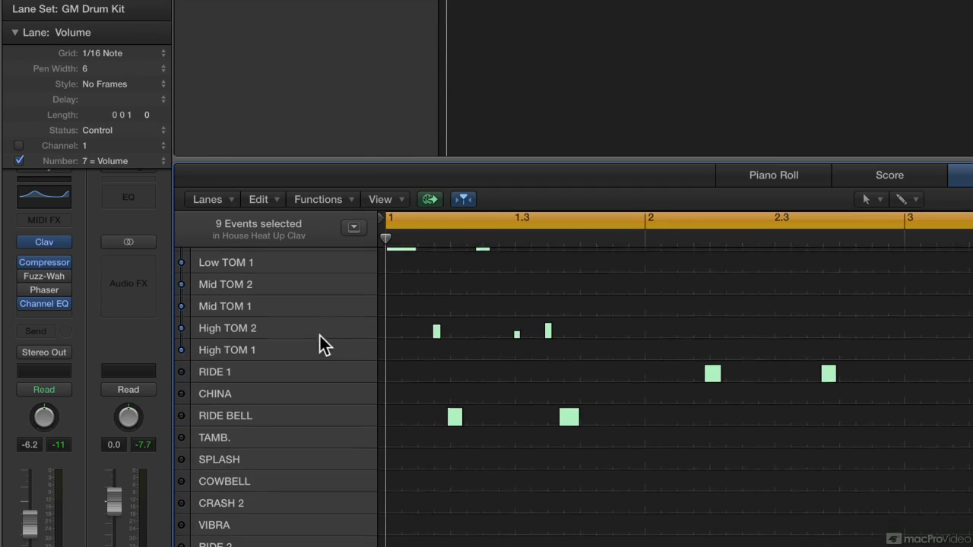
pyautogui.scroll(-20, 282, 440)
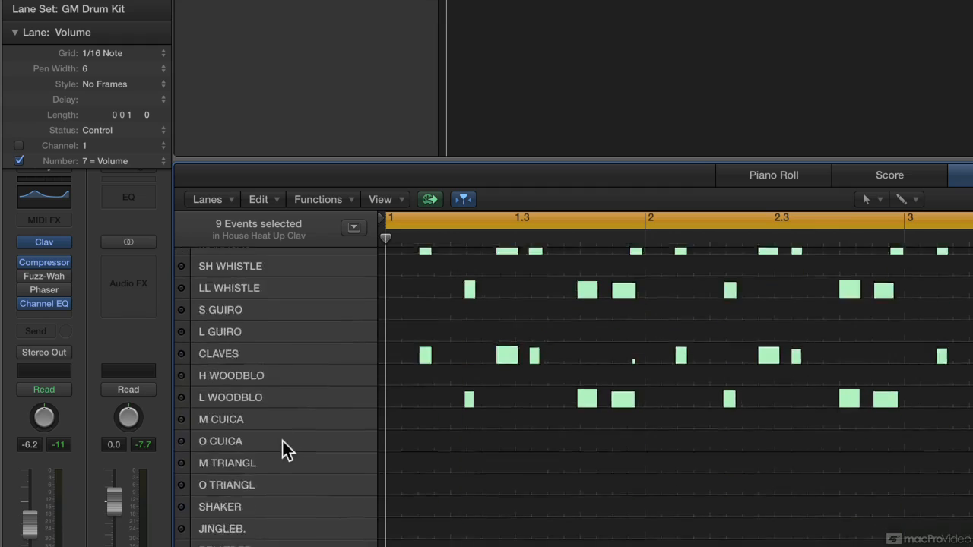
pyautogui.scroll(17, 282, 441)
pyautogui.scroll(18, 282, 440)
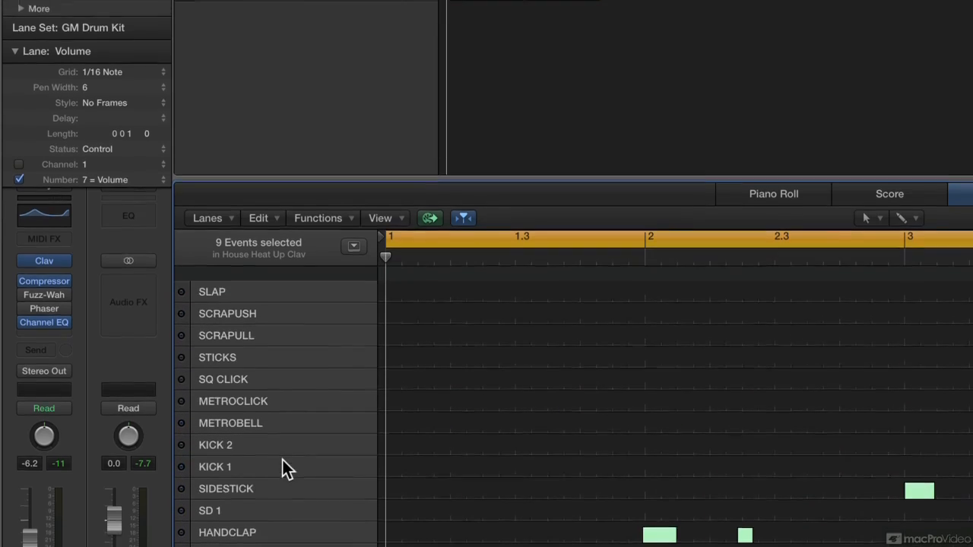
# Step: Switch the Step Editor's lane set back to Automatic
pyautogui.click(136, 69)
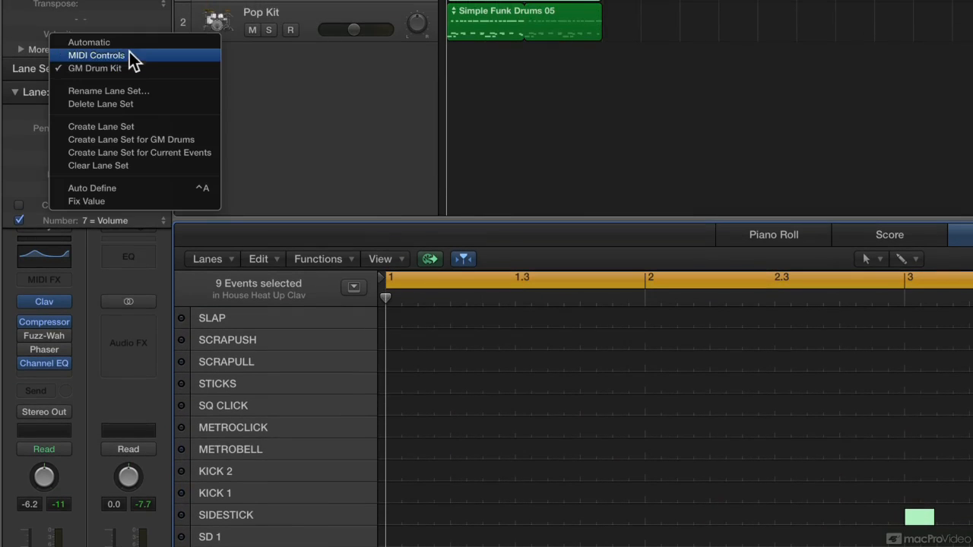
pyautogui.click(126, 48)
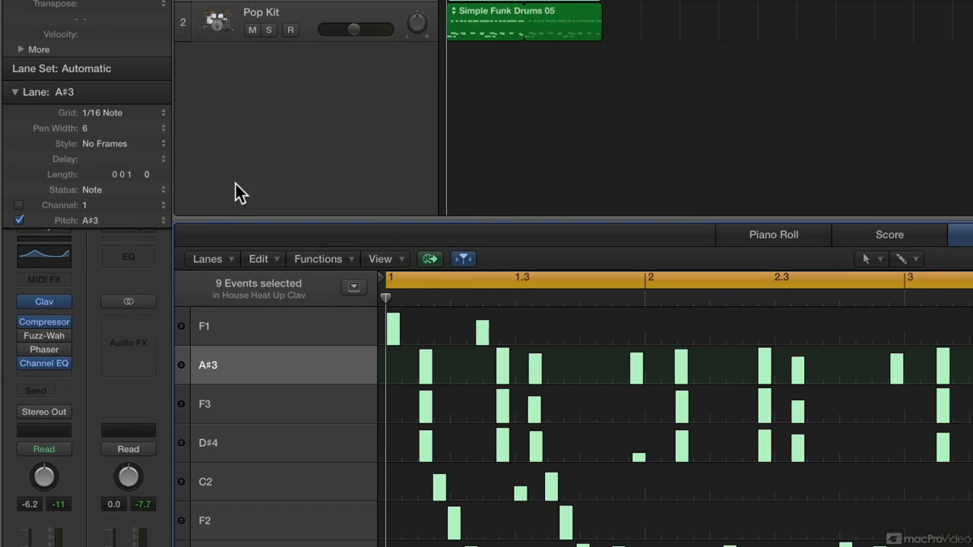